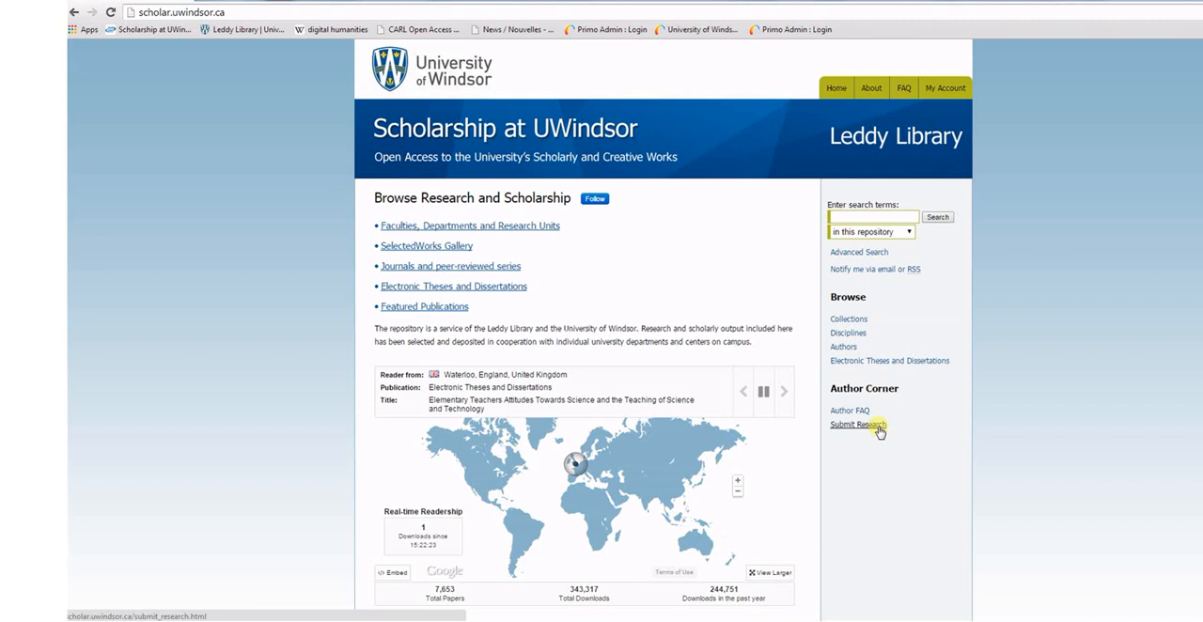
Open the research submission page for Odette School of Business Publications and log in to the account
click(877, 426)
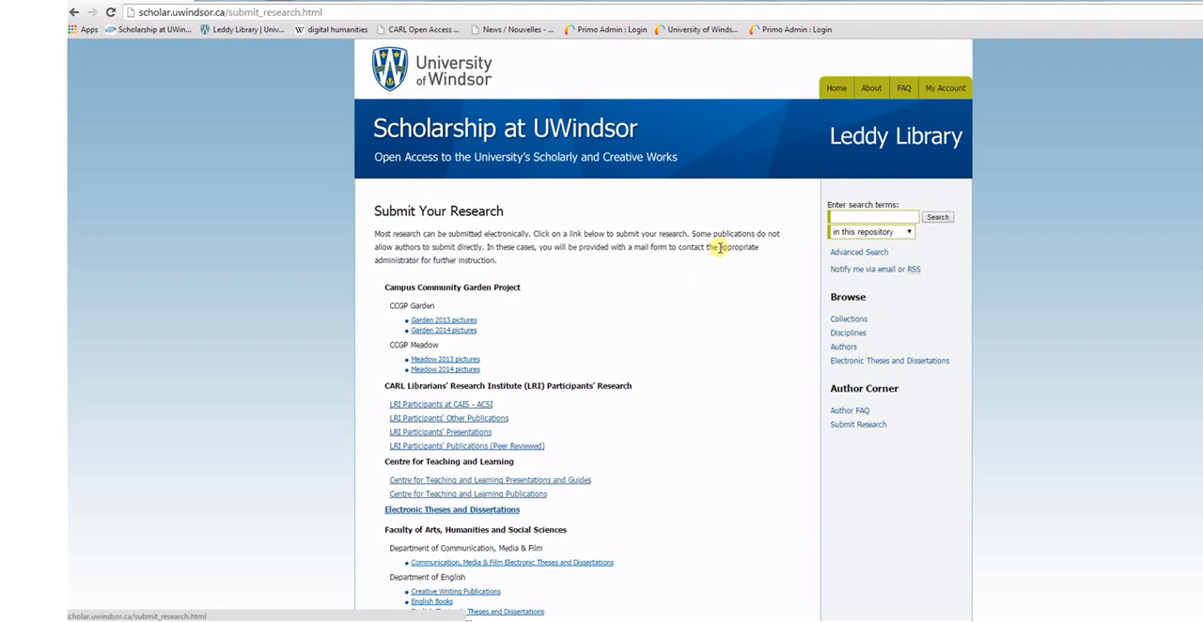
scroll(720, 247, down, 13)
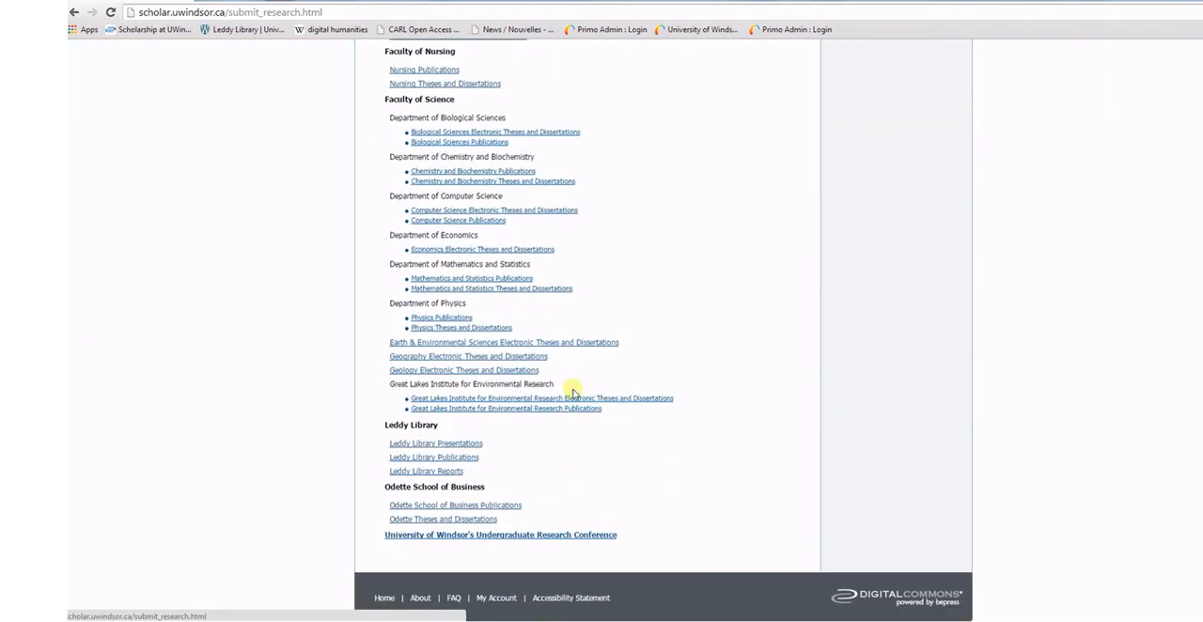
click(504, 508)
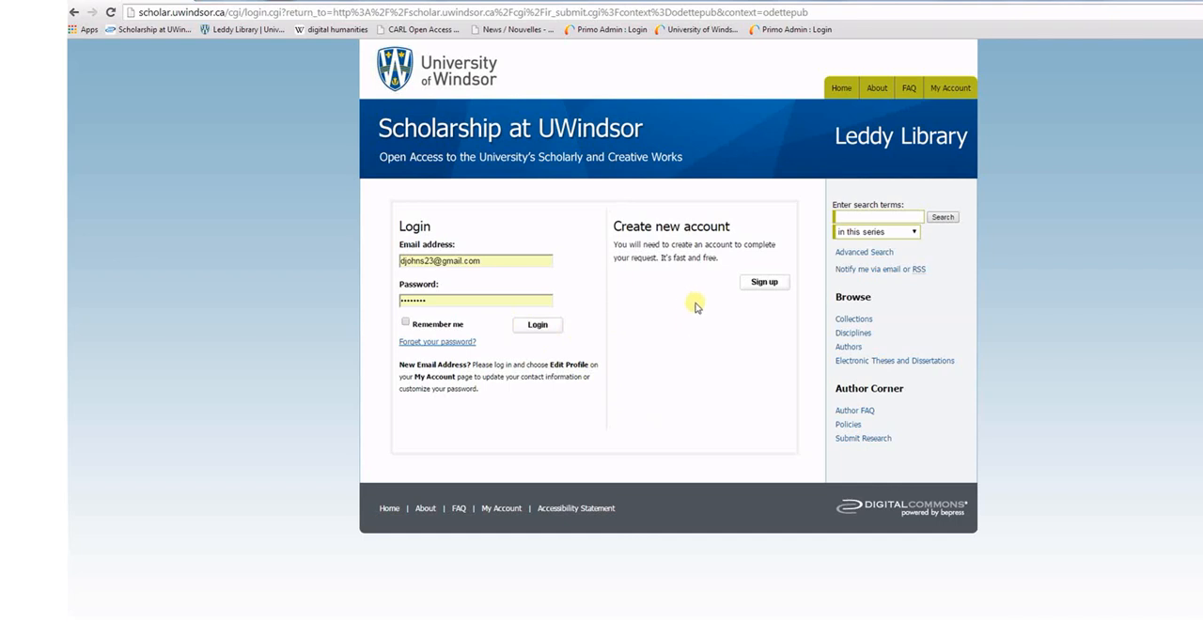
click(537, 324)
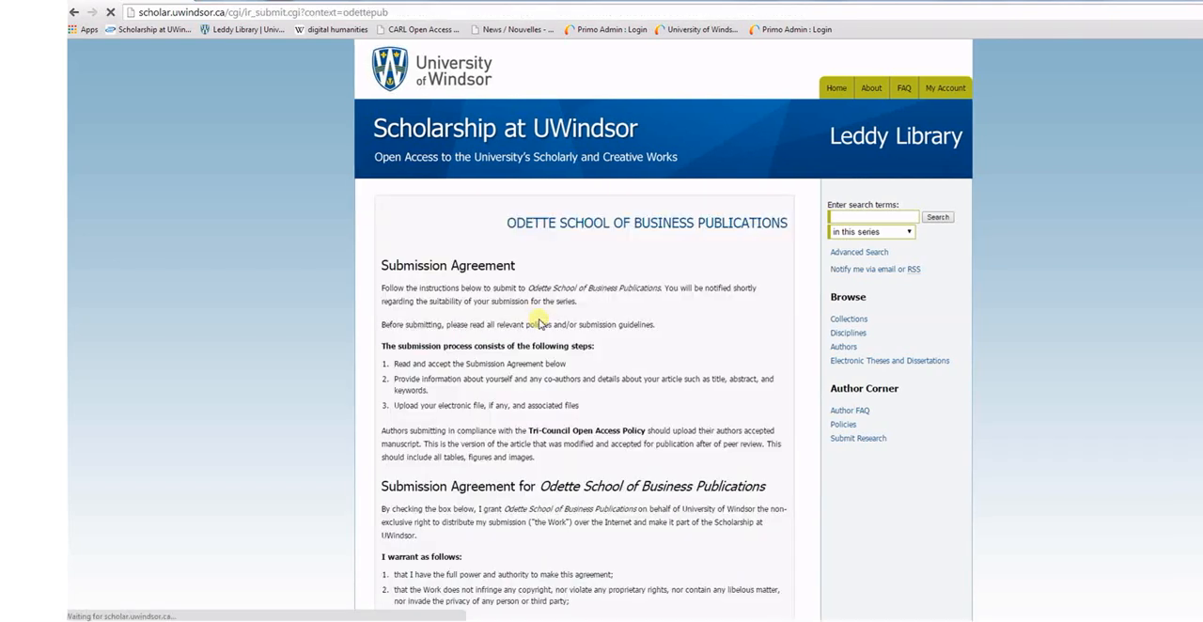
Accept the submission agreement for Odette School of Business Publications and continue to the submission form
scroll(540, 324, down, 2)
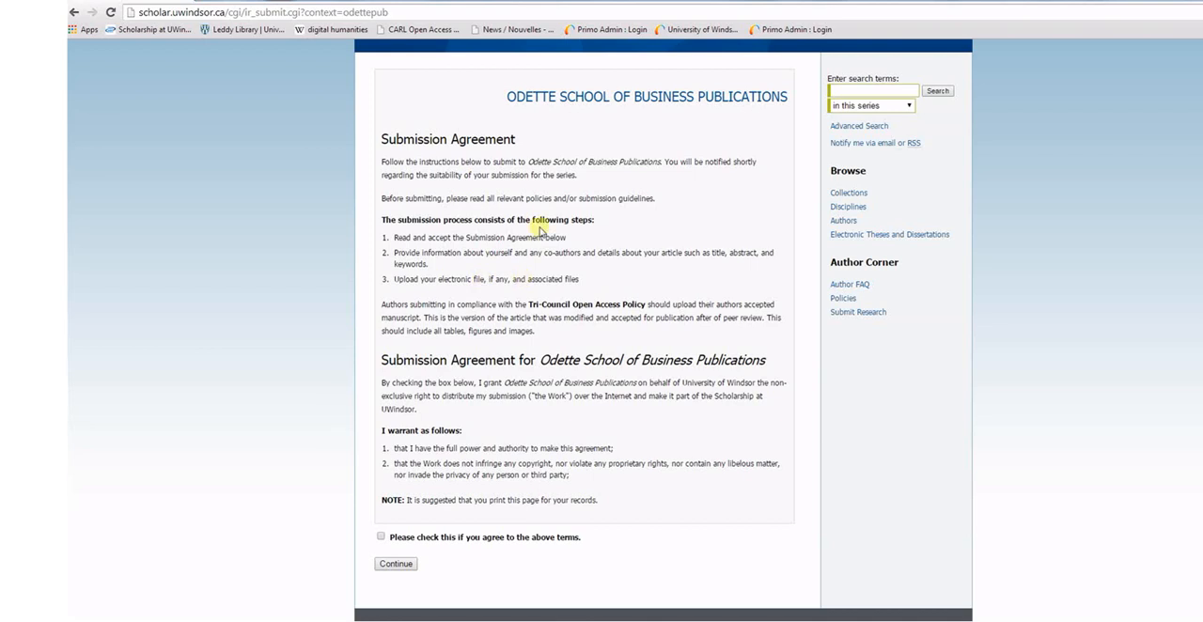
scroll(537, 225, down, 1)
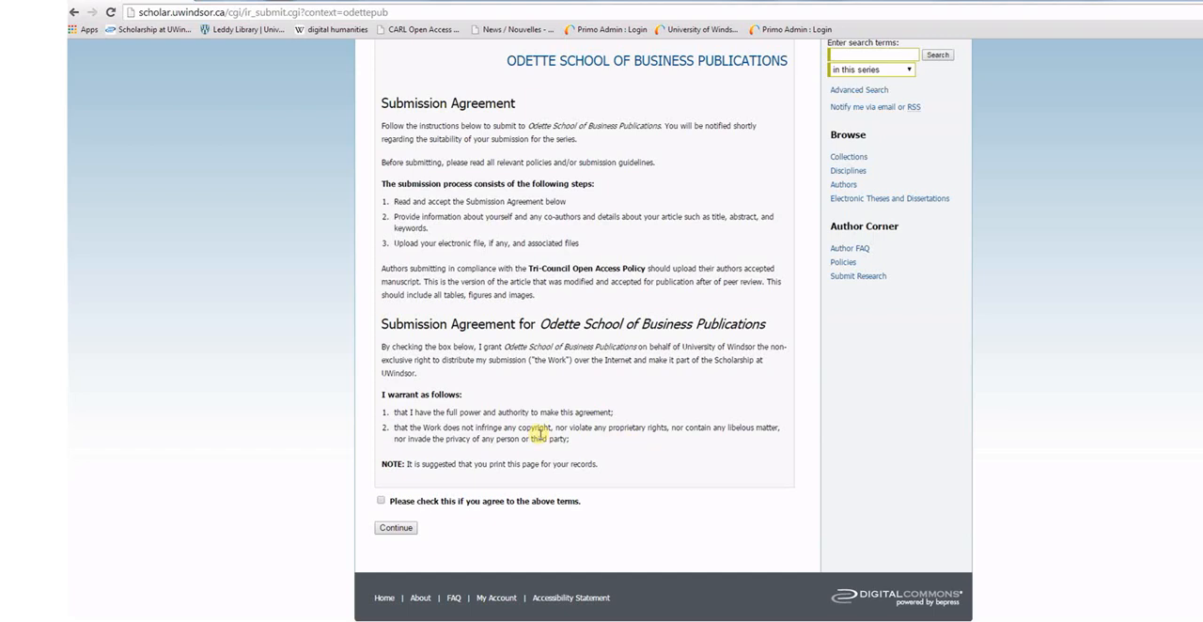
click(382, 501)
click(405, 532)
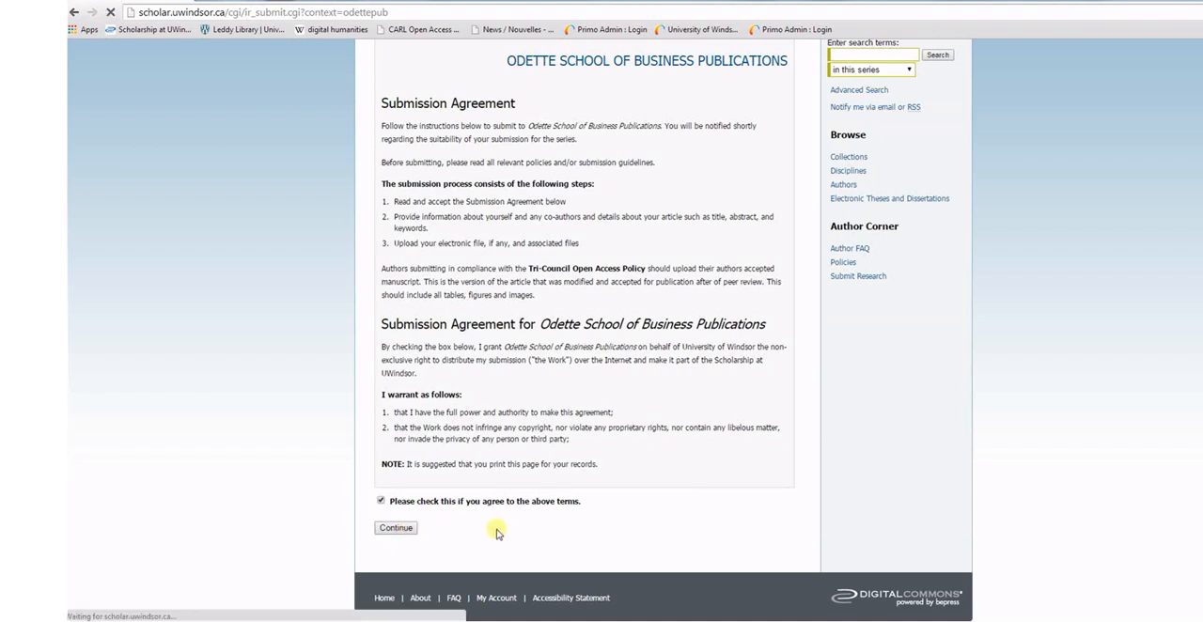
Enter "Test" as the submission title
scroll(497, 532, down, 3)
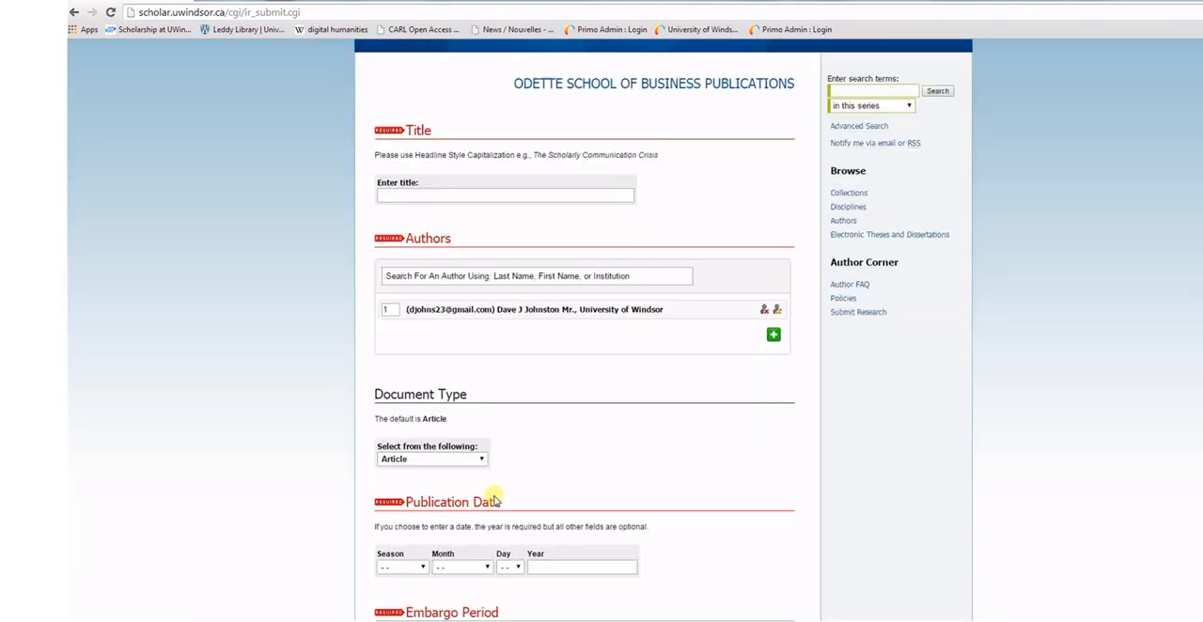
scroll(494, 564, up, 1)
click(424, 200)
text(Test)
click(491, 157)
Check the document type options, keep Article, and set the publication year to 2014
scroll(447, 192, down, 1)
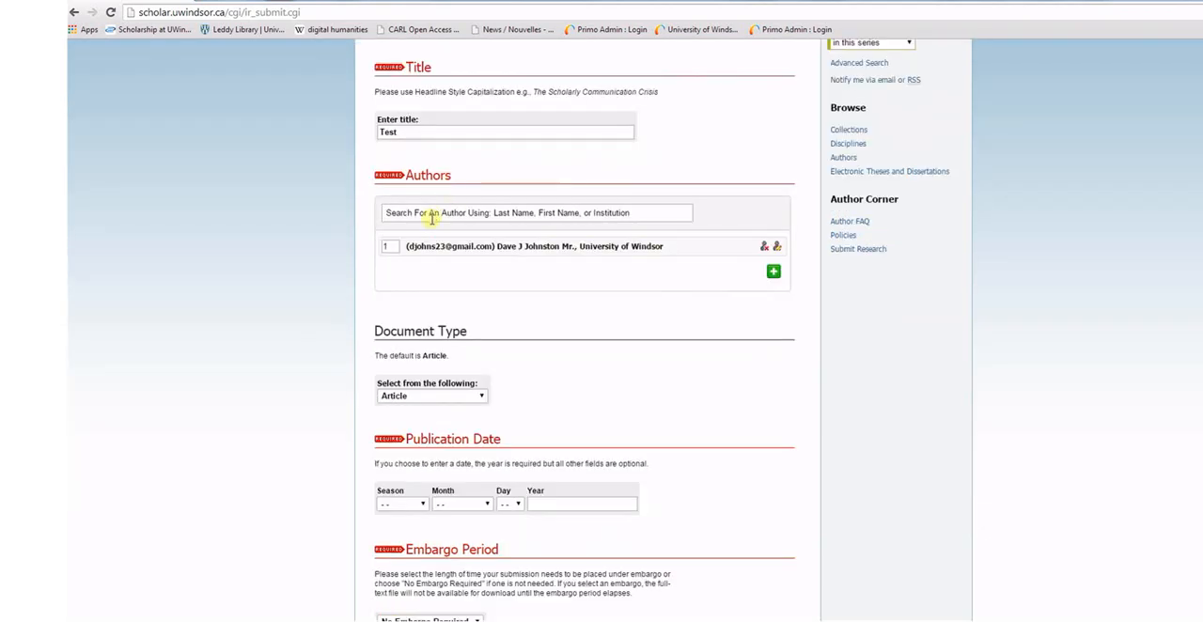
scroll(438, 282, down, 2)
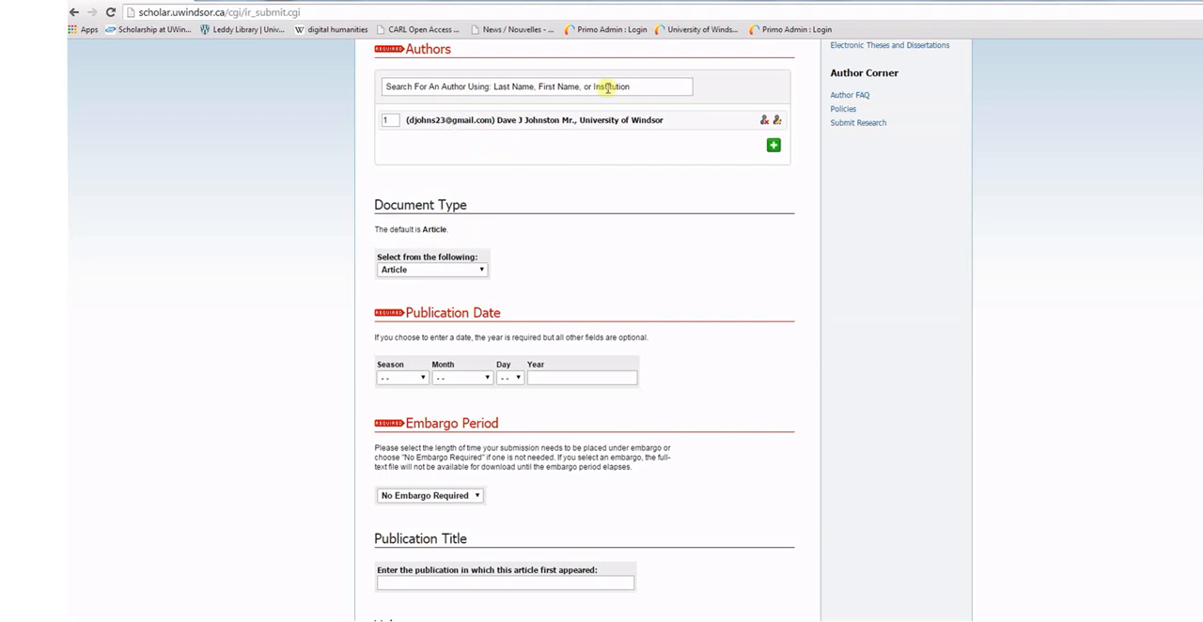
scroll(605, 206, down, 2)
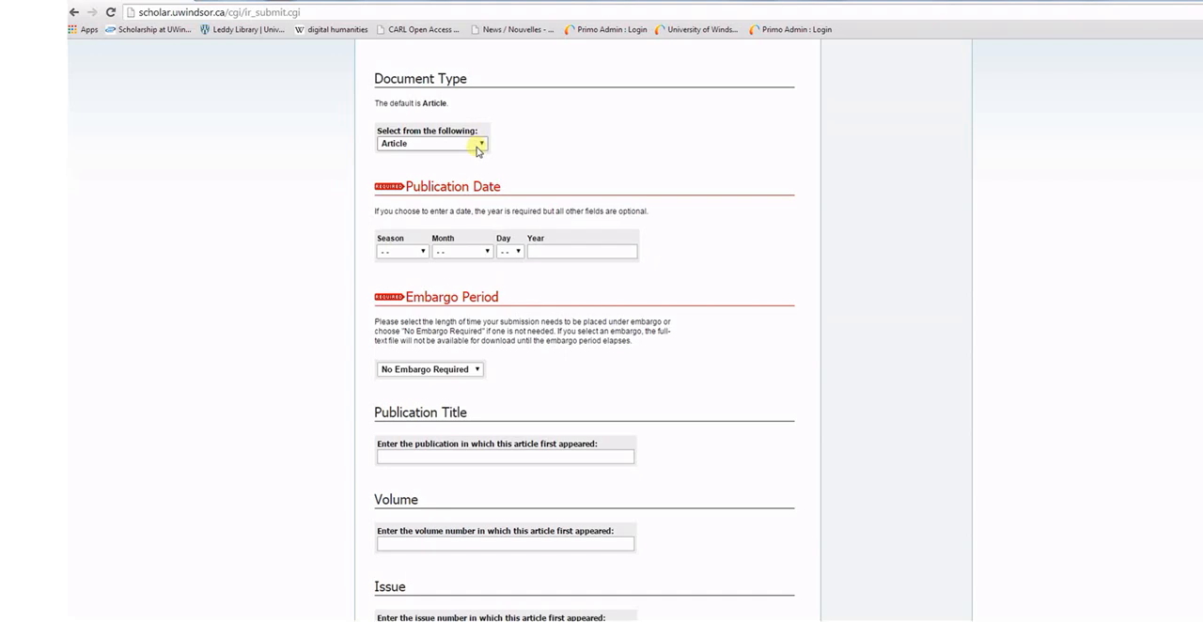
click(477, 150)
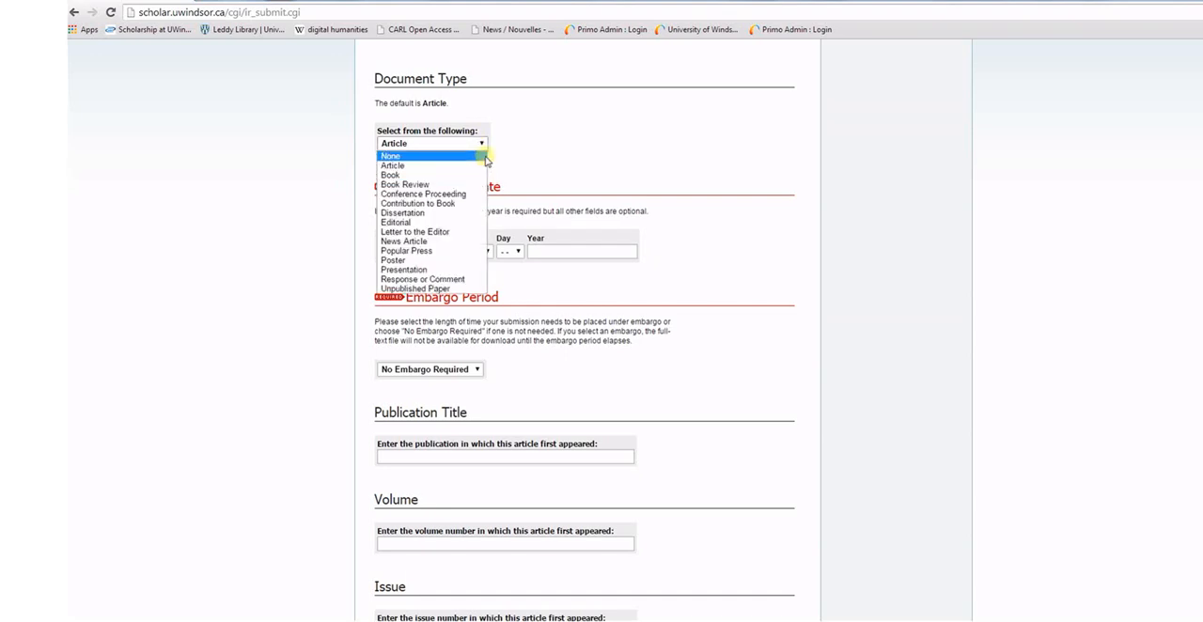
click(481, 154)
scroll(545, 140, down, 2)
click(552, 125)
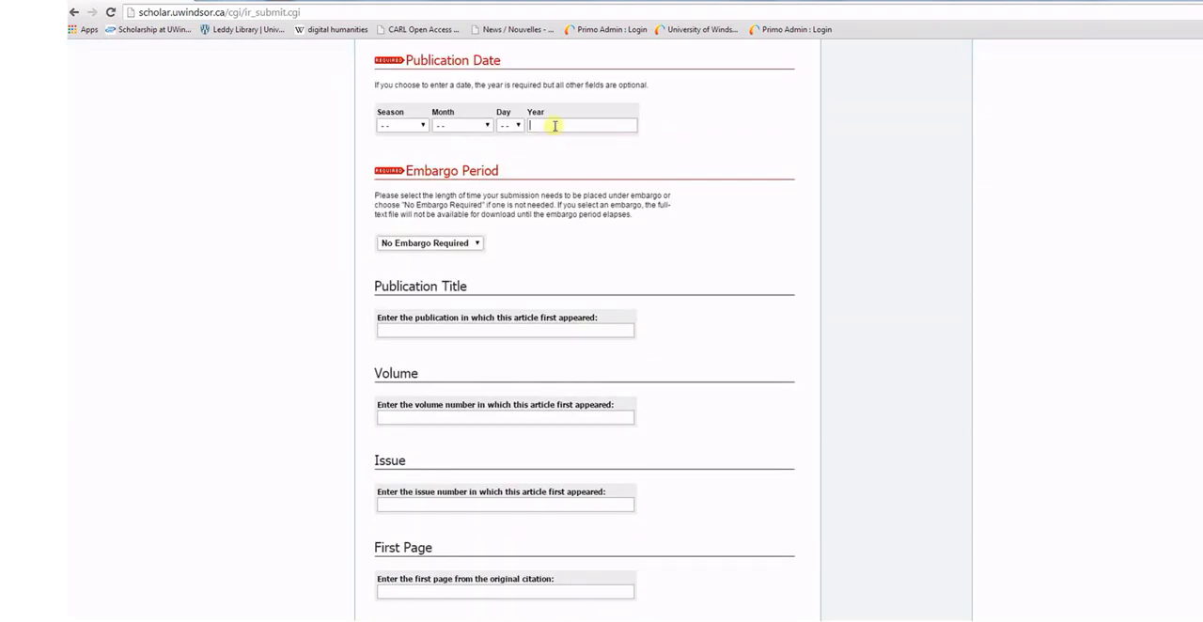
text(2)
click(551, 141)
Review the form's embargo period, publication details, DOI, keywords, disciplines and abstract fields
scroll(550, 148, up, 1)
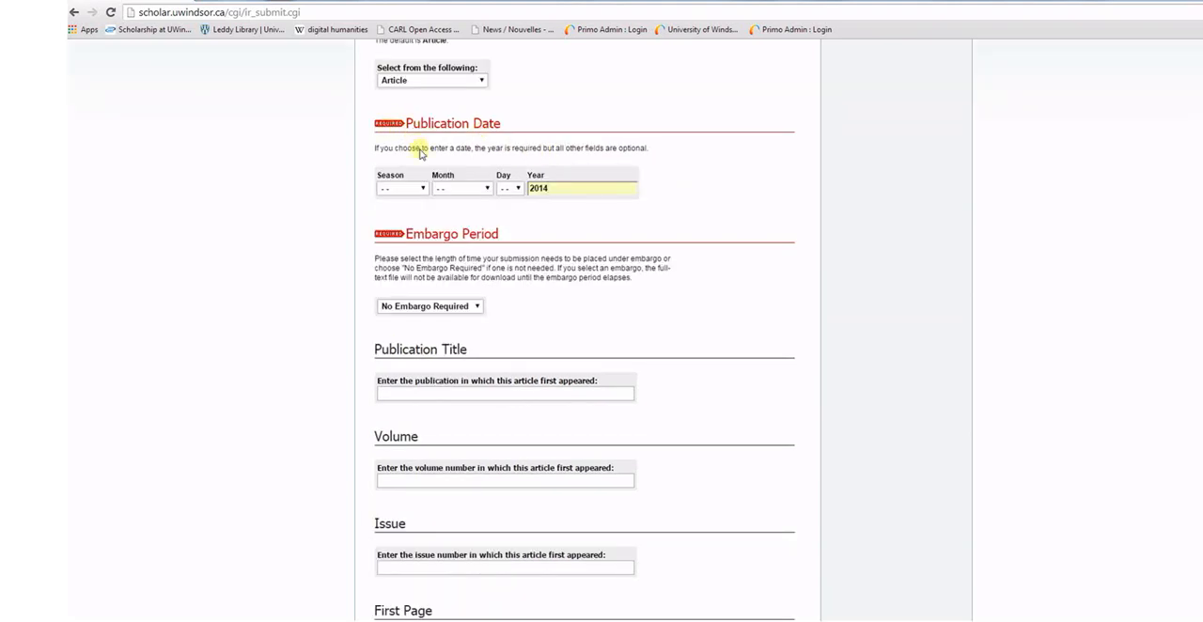
scroll(445, 117, up, 3)
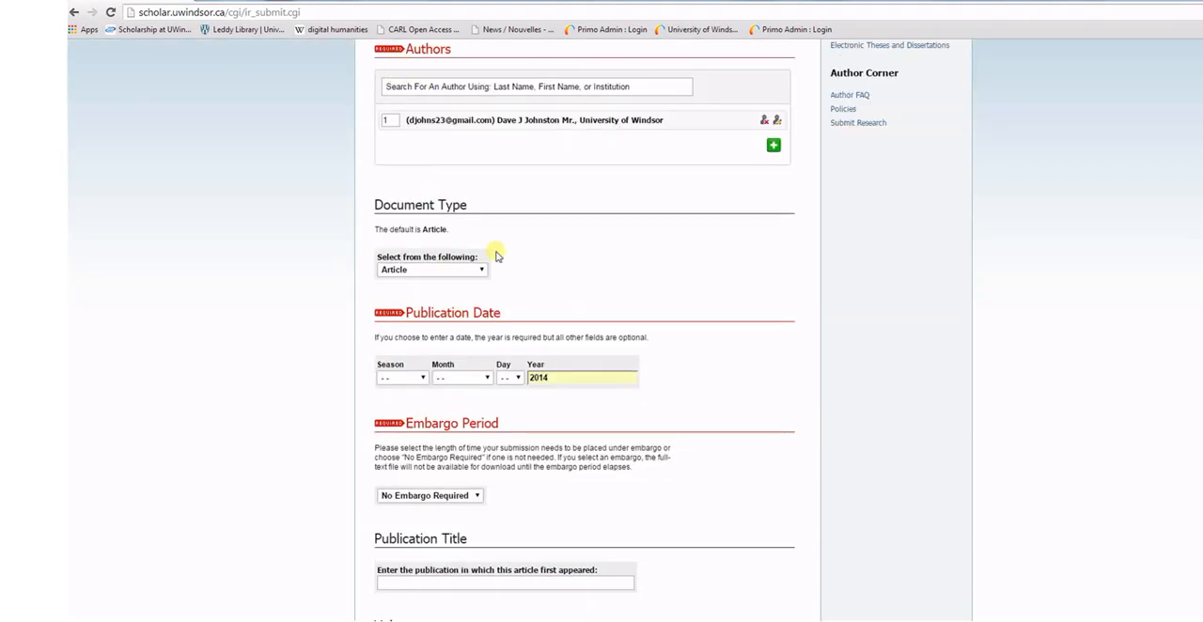
scroll(498, 250, down, 2)
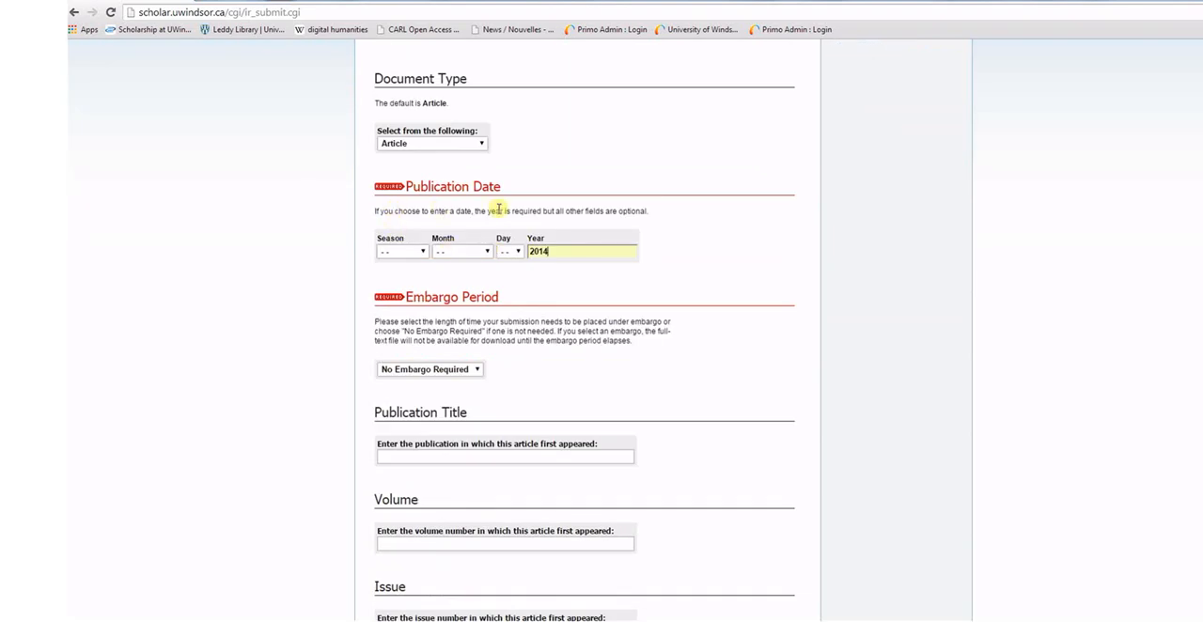
scroll(498, 208, down, 3)
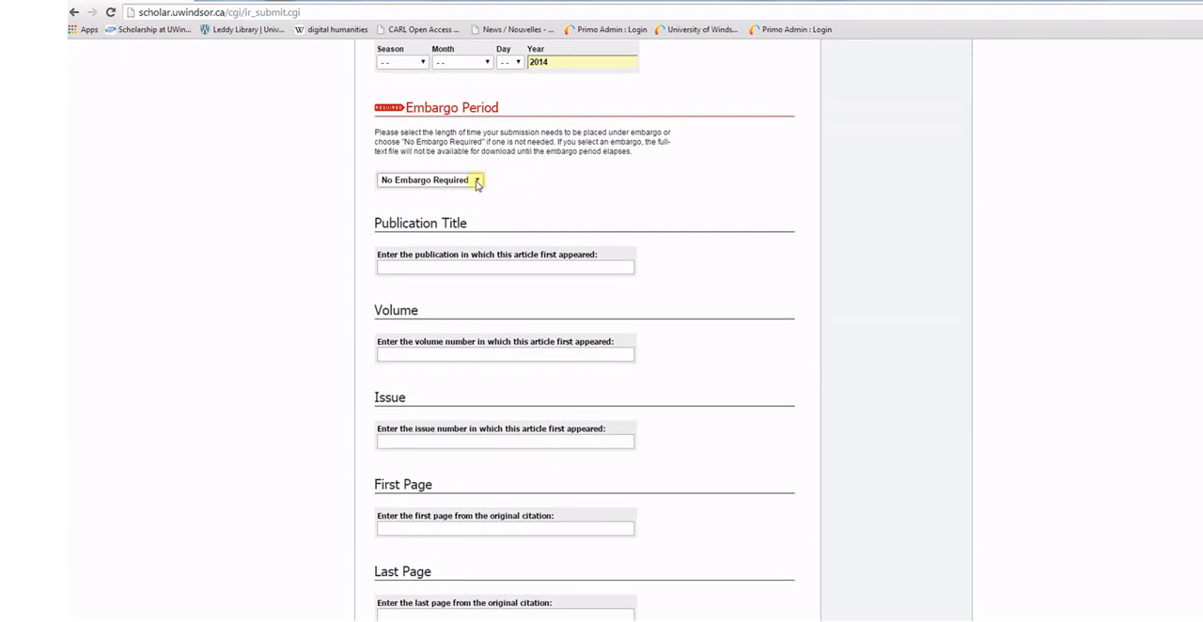
scroll(563, 196, down, 2)
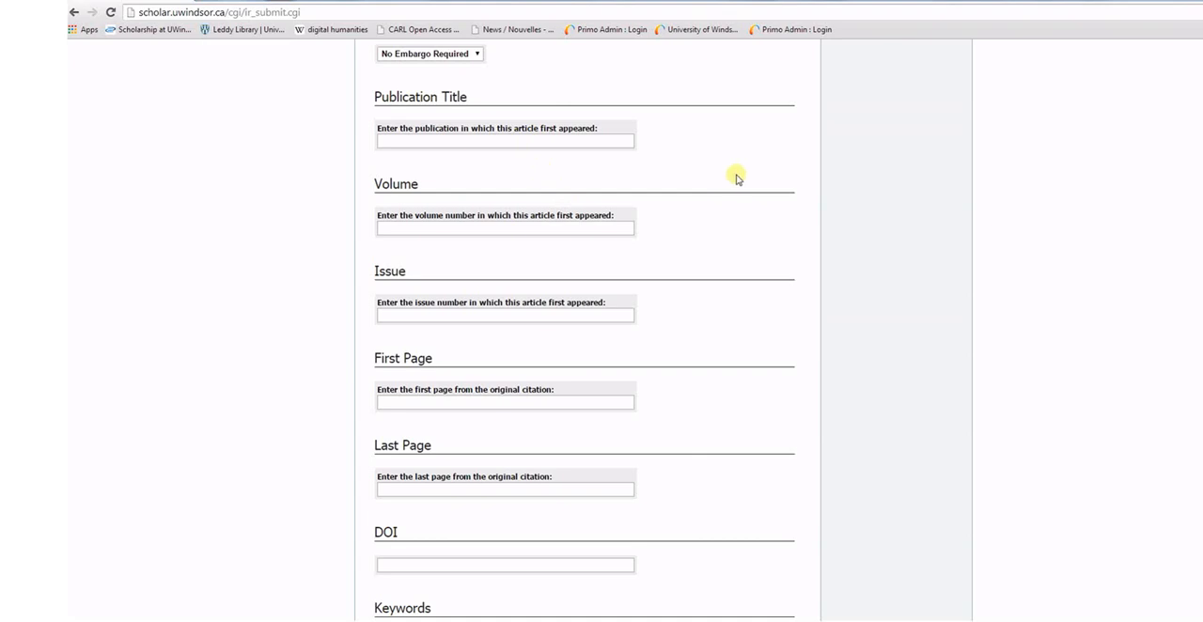
scroll(737, 179, down, 2)
scroll(737, 178, down, 1)
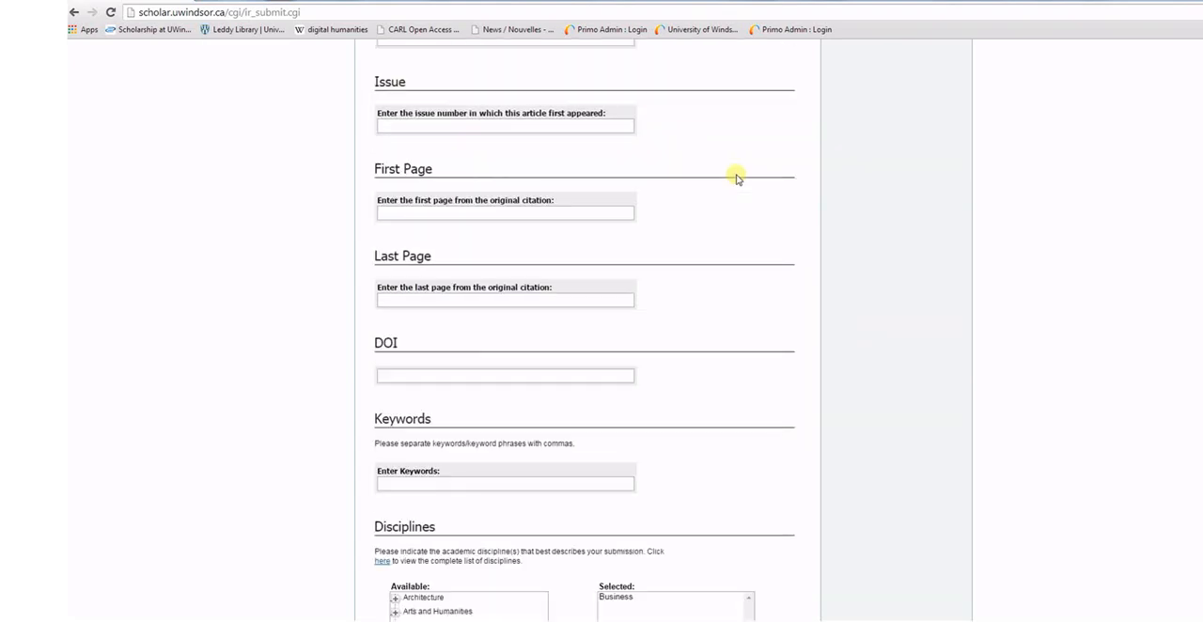
scroll(738, 179, down, 6)
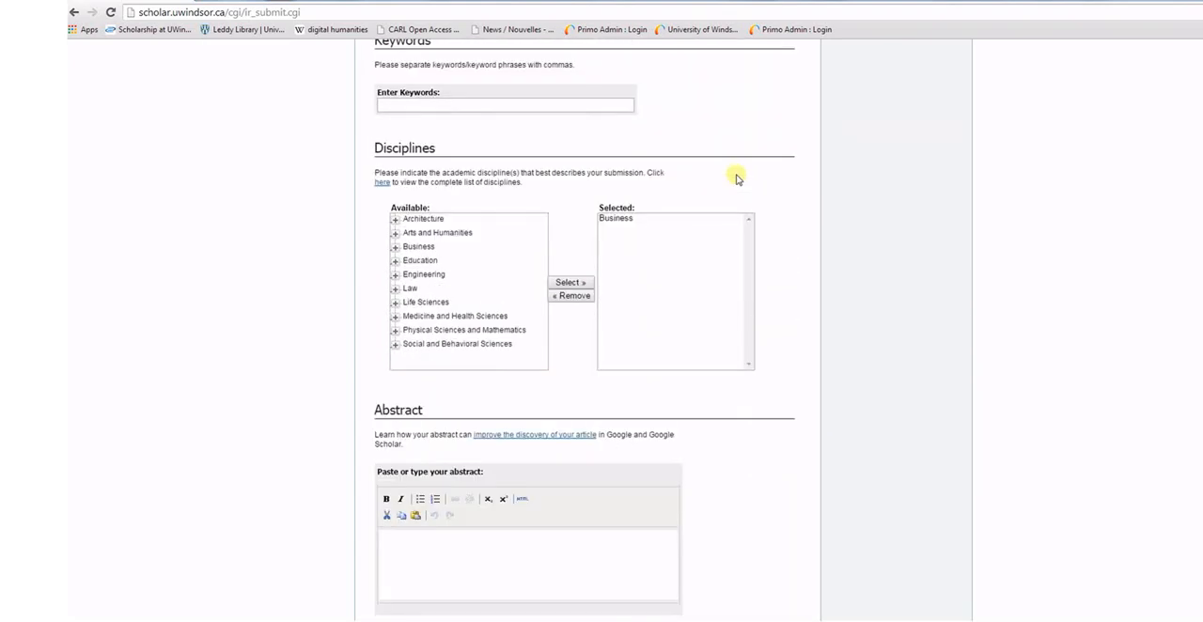
scroll(738, 179, up, 1)
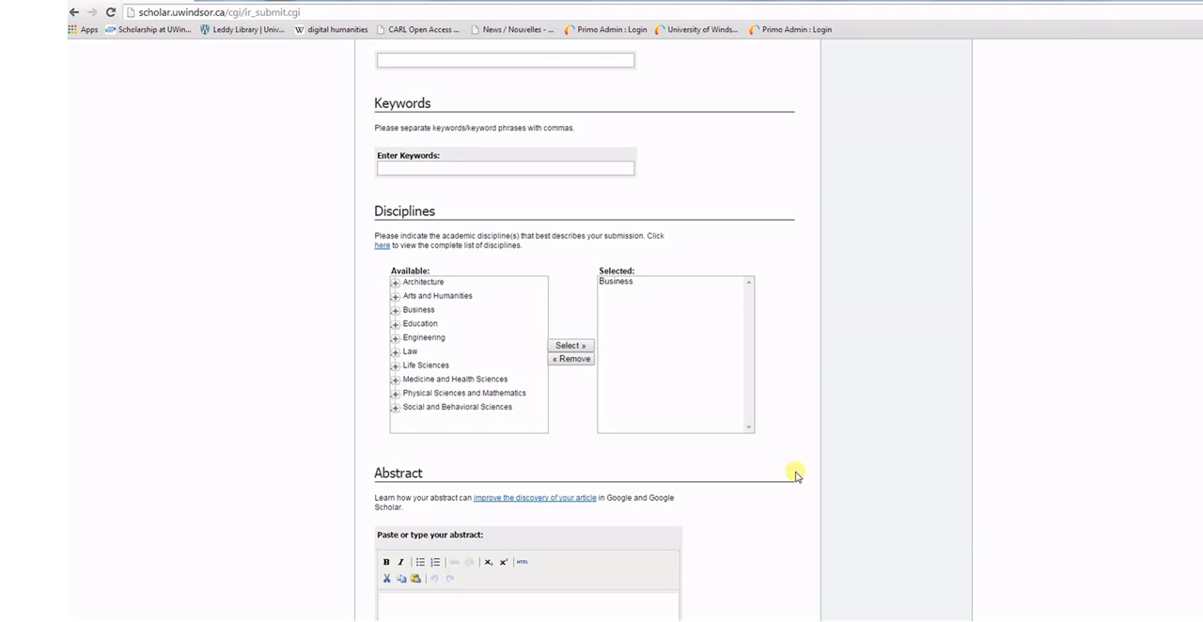
scroll(759, 403, down, 3)
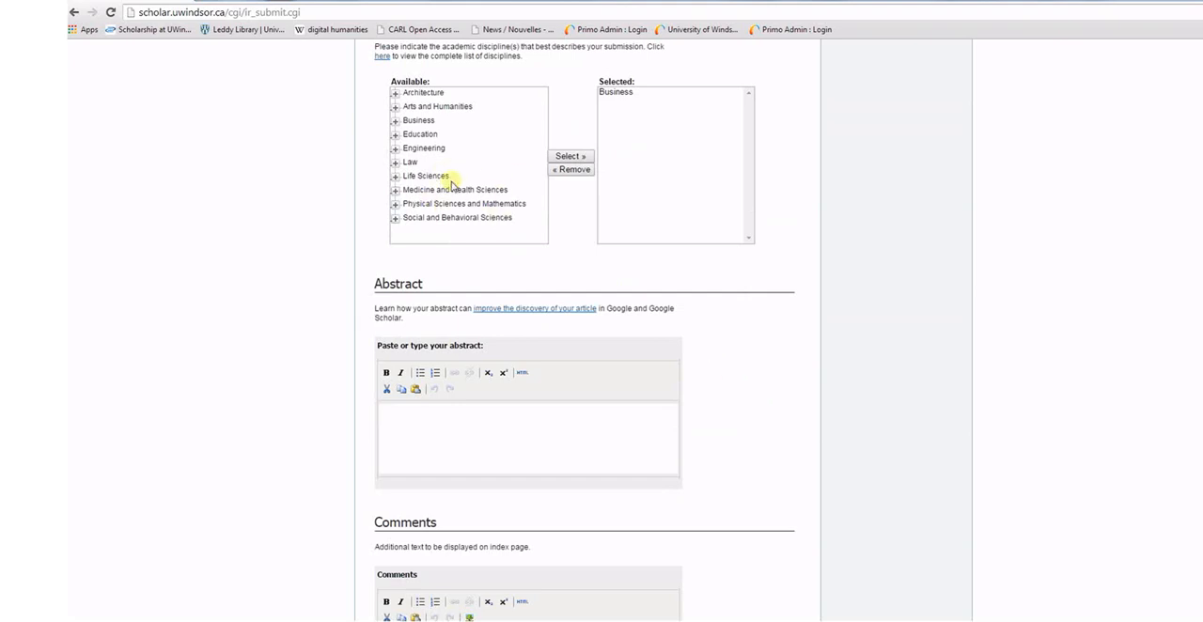
scroll(455, 188, up, 1)
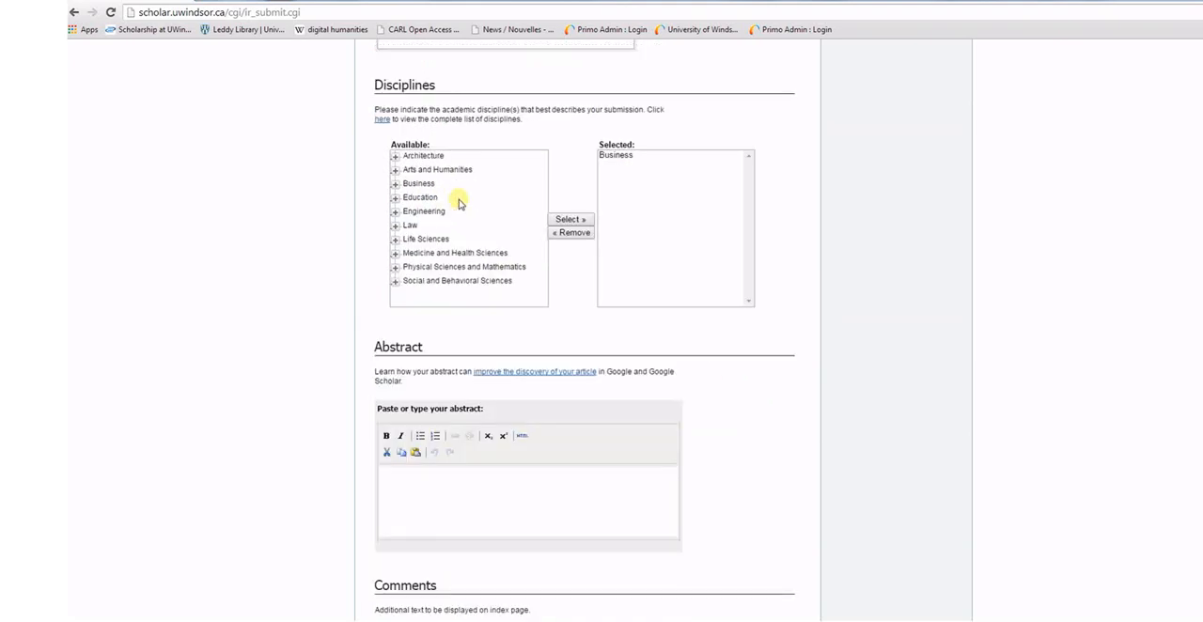
Choose to upload the full text from the computer and attach the file "etextbook experience aam.pdf"
scroll(459, 203, down, 9)
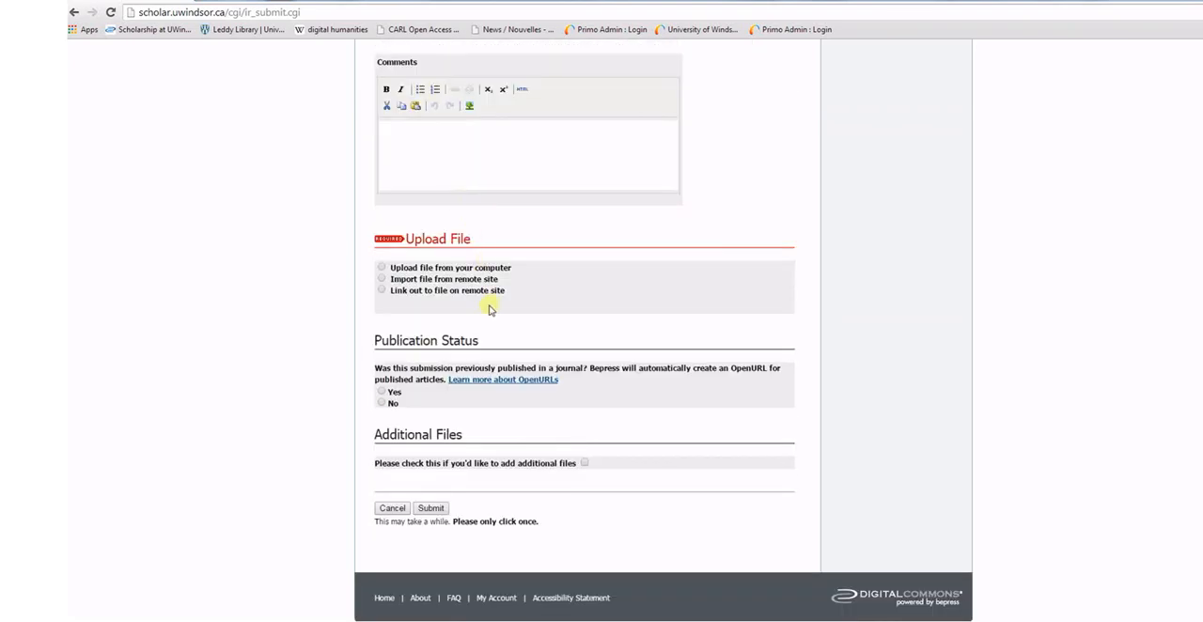
click(382, 269)
click(406, 339)
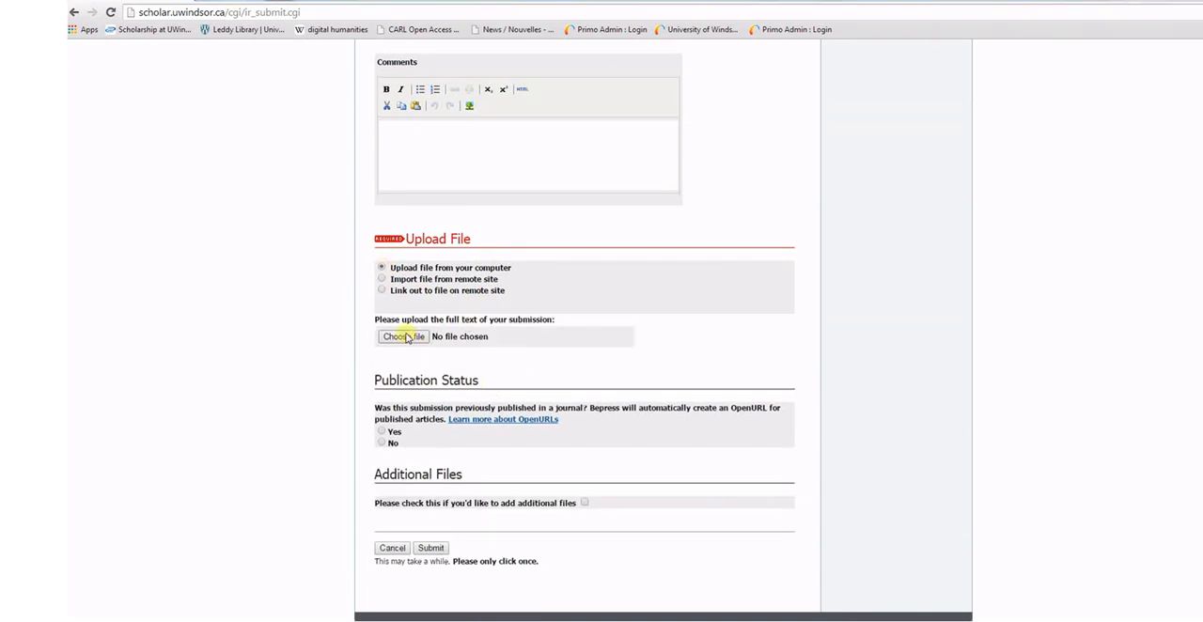
click(575, 242)
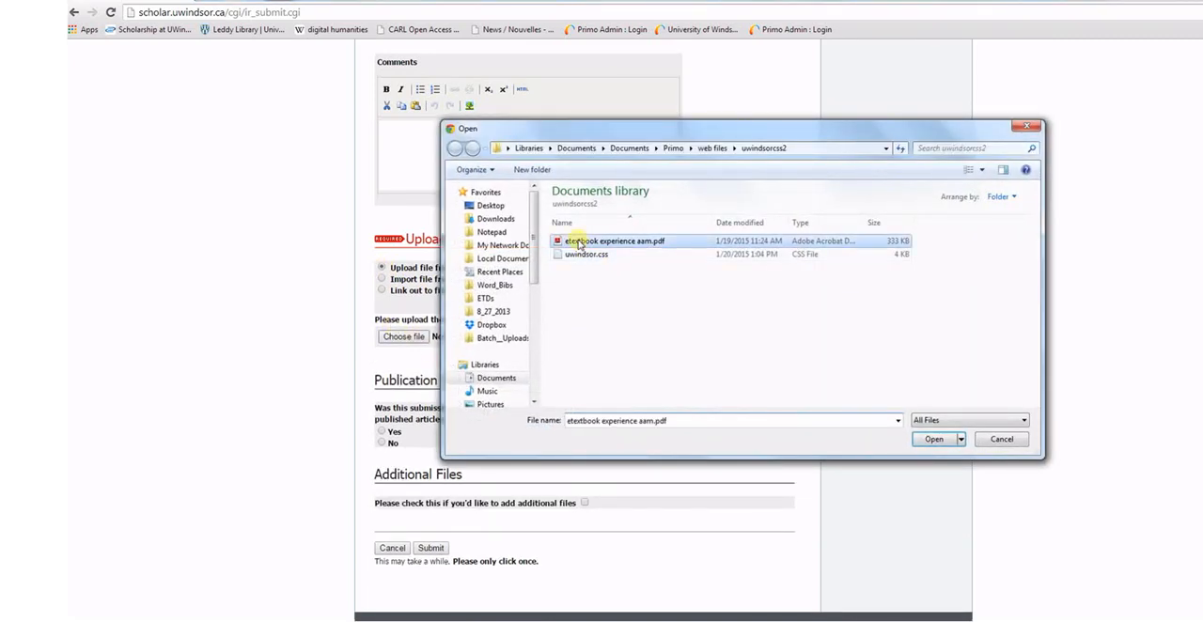
click(930, 440)
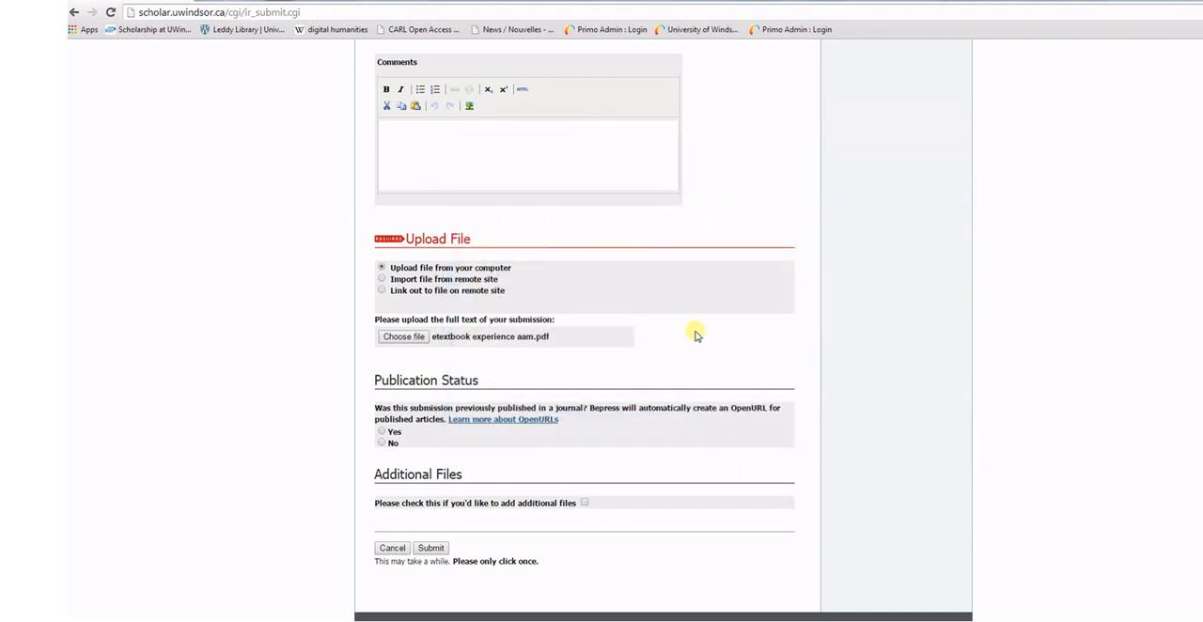
Mark the submission as previously published in a journal and submit the form
scroll(682, 329, down, 1)
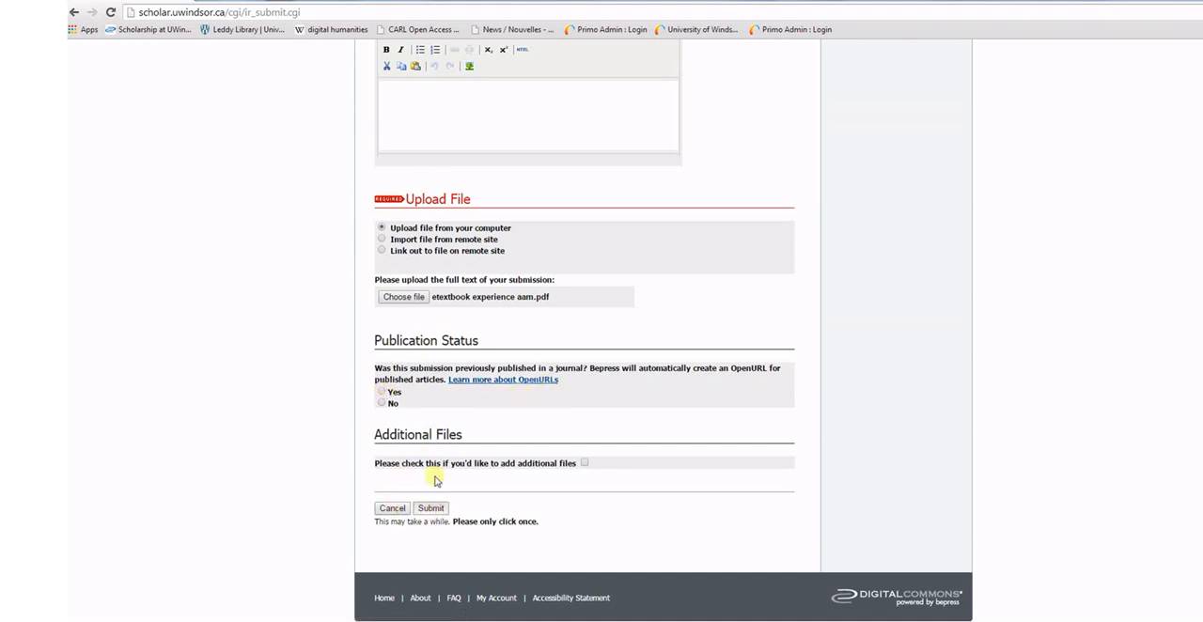
click(381, 392)
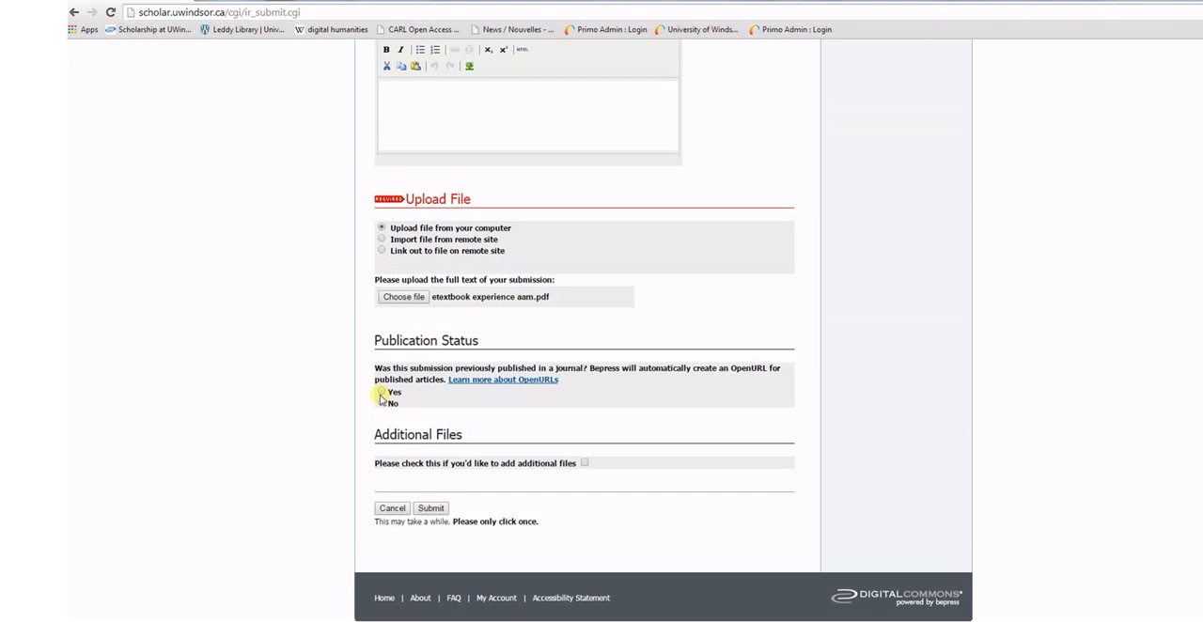
click(429, 509)
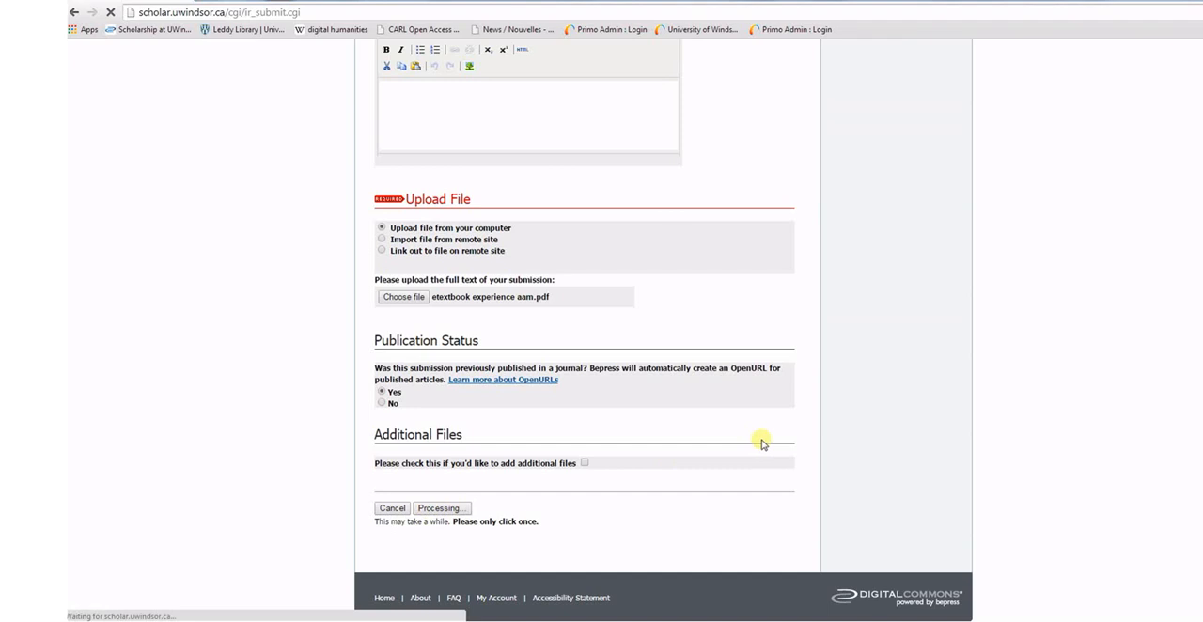
Review the submission metadata and the options for revising it or making another submission
scroll(731, 385, down, 3)
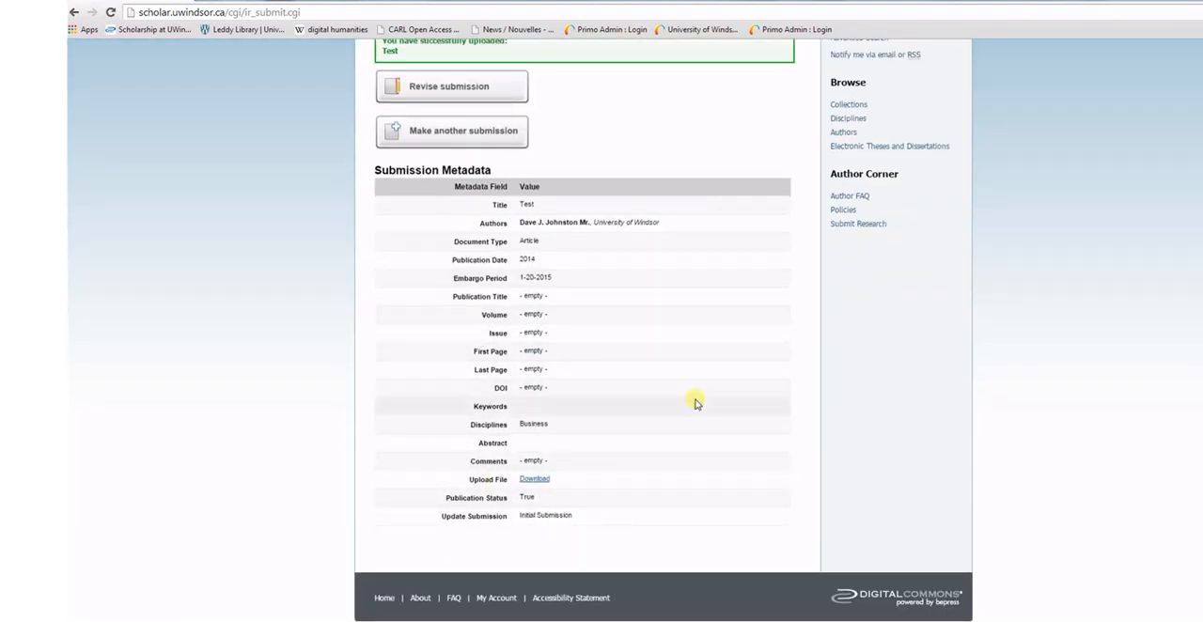
scroll(615, 418, up, 1)
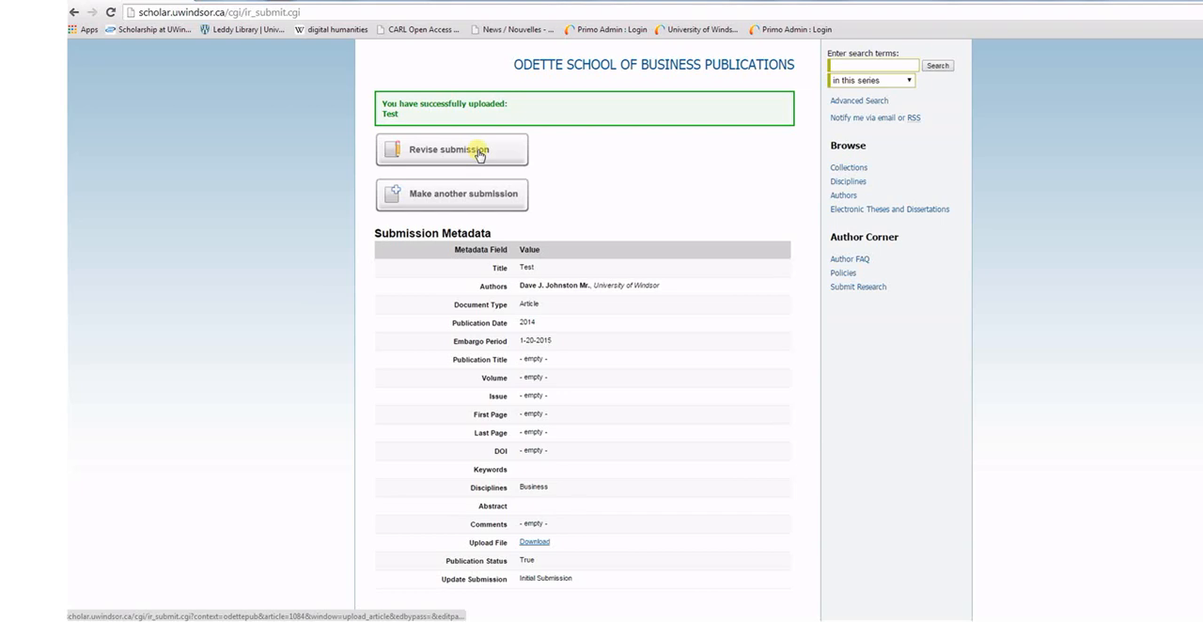
scroll(682, 210, up, 3)
scroll(682, 210, down, 4)
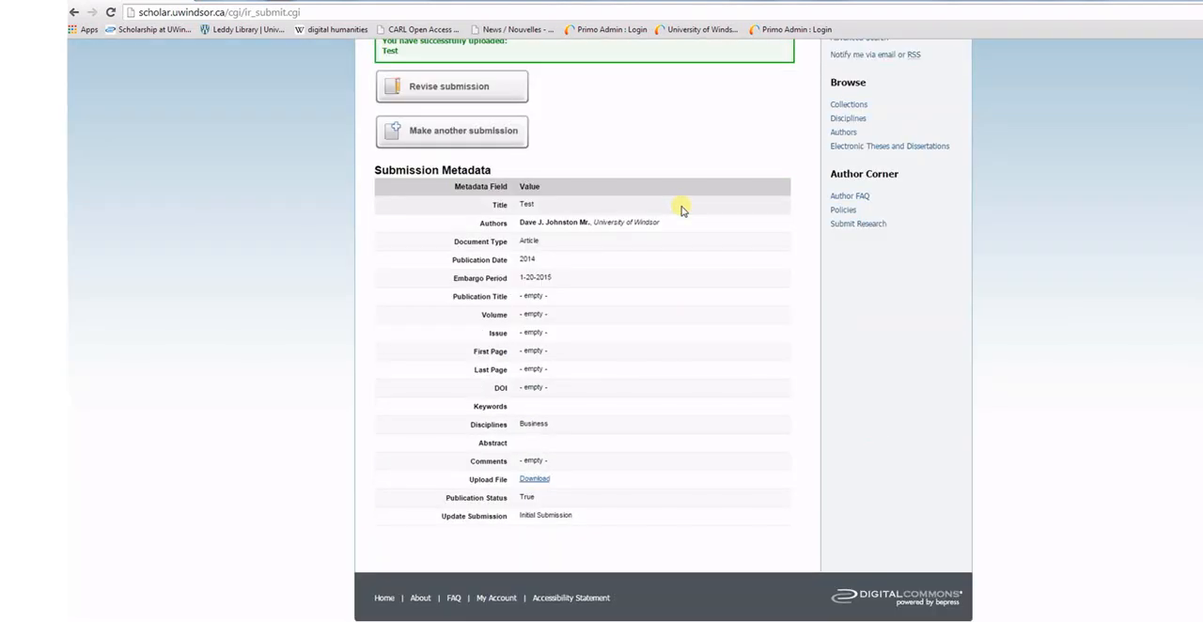
scroll(683, 210, up, 2)
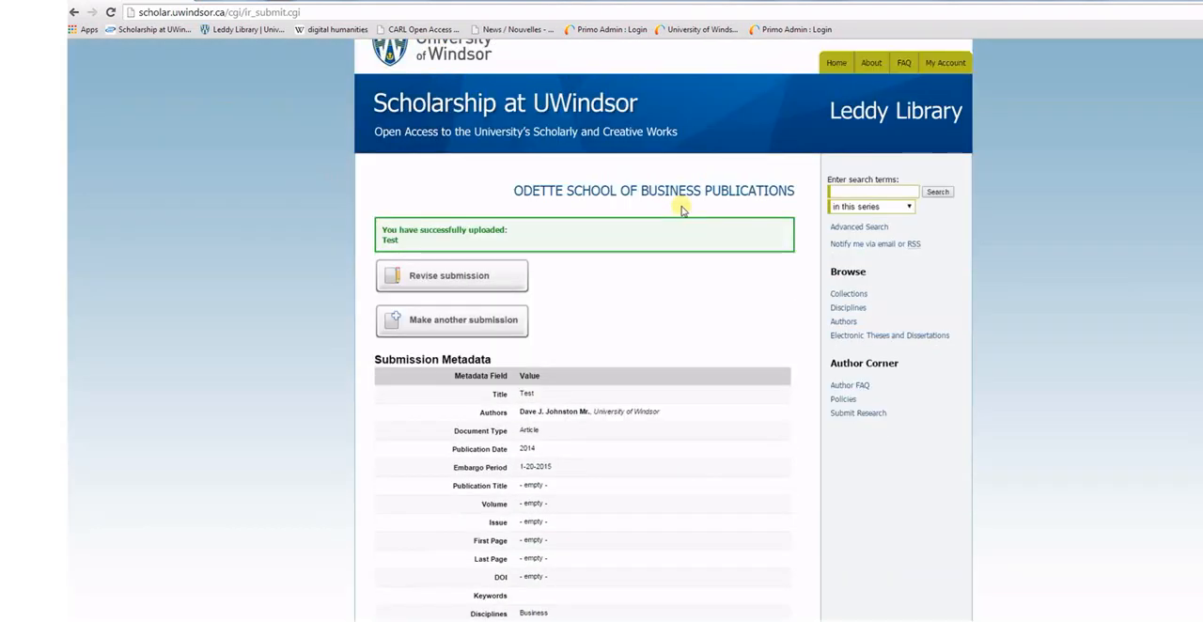